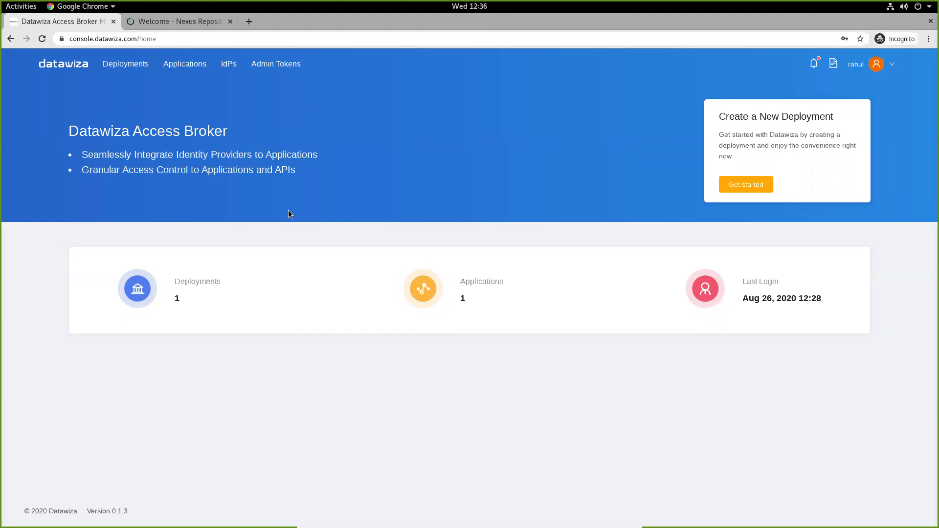
Show the Sonatype Nexus deployment's Provisioning Keys, briefly checking the docker-compose.yml editor
{"action": "left_click", "coordinate": [177, 300]}
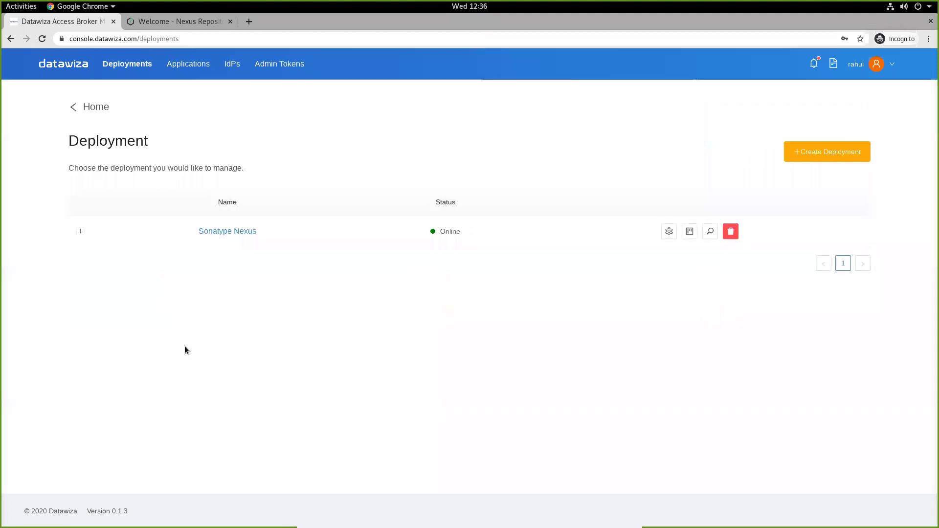
{"action": "left_click", "coordinate": [237, 232]}
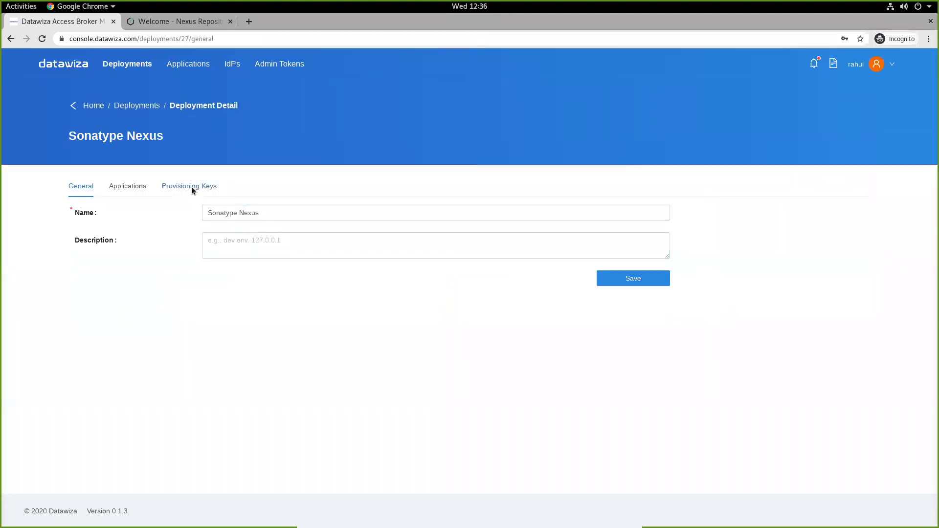
{"action": "left_click", "coordinate": [192, 187]}
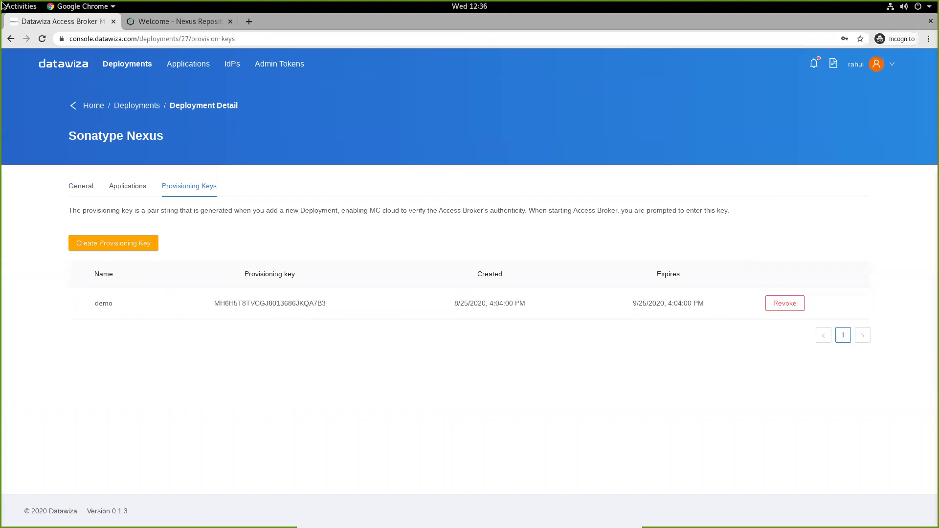
{"action": "mouse_move", "coordinate": [4, 6]}
{"action": "left_click", "coordinate": [477, 389]}
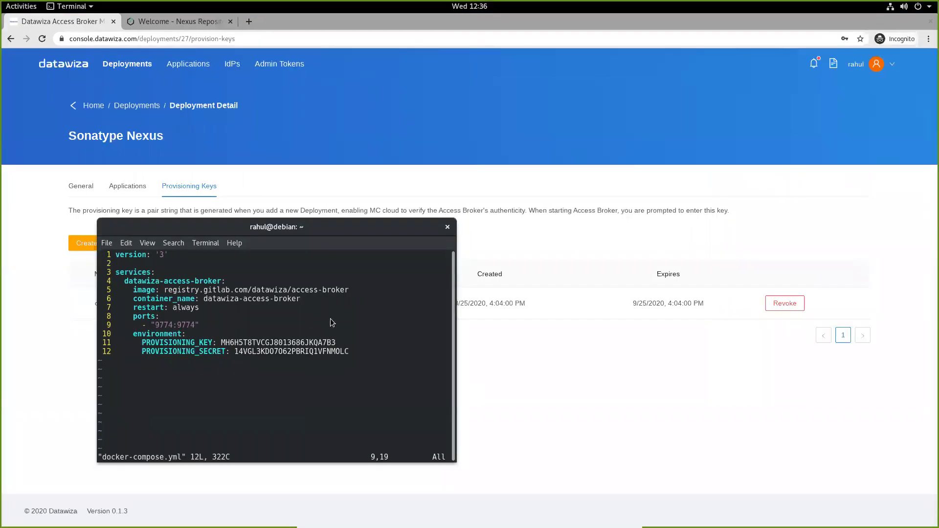
{"action": "left_click", "coordinate": [746, 355]}
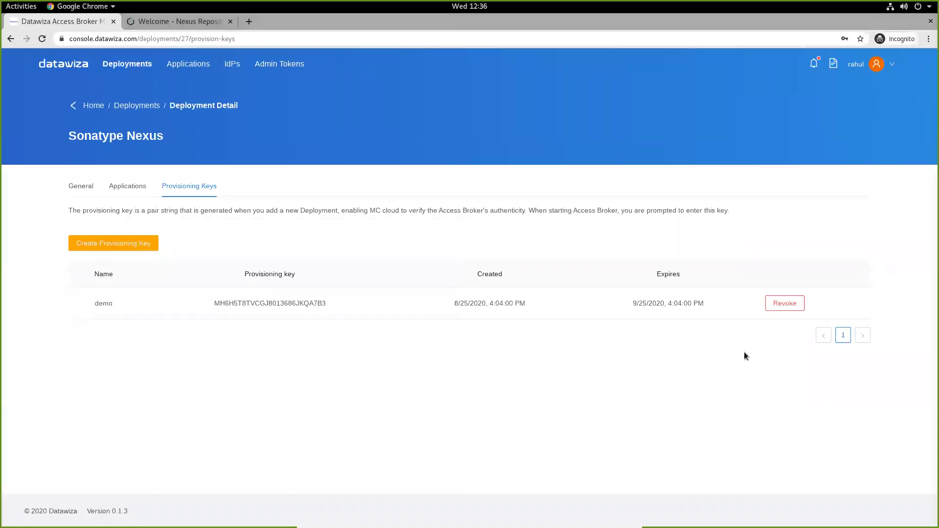
Open the Sonatype Nexus app's General settings from the deployment's Applications list
{"action": "left_click", "coordinate": [120, 191]}
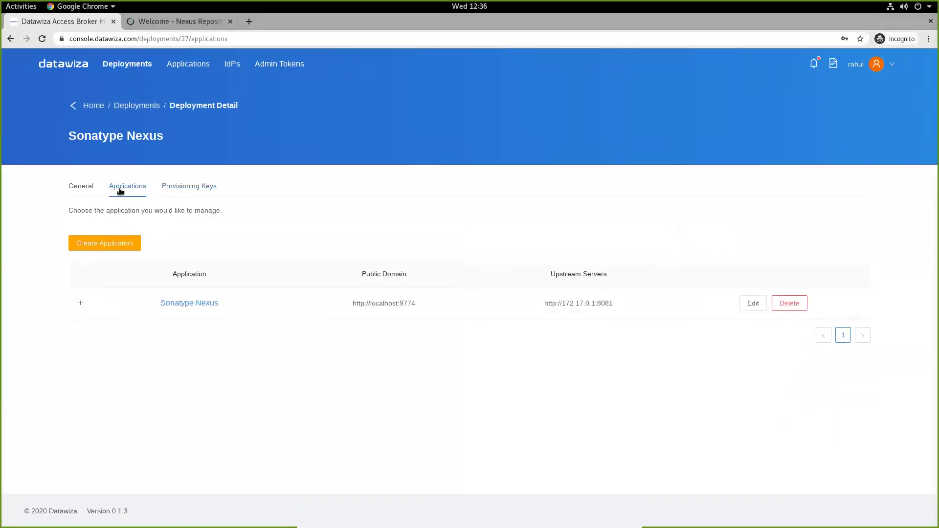
{"action": "left_click", "coordinate": [191, 303]}
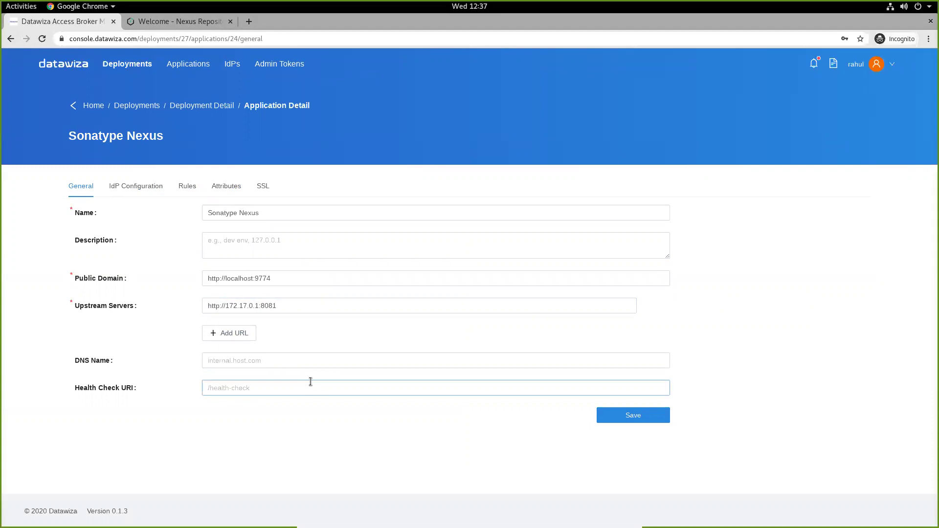
Review the Azure identity provider on the IdP Configuration tab, then cancel without changes
{"action": "left_click", "coordinate": [149, 188]}
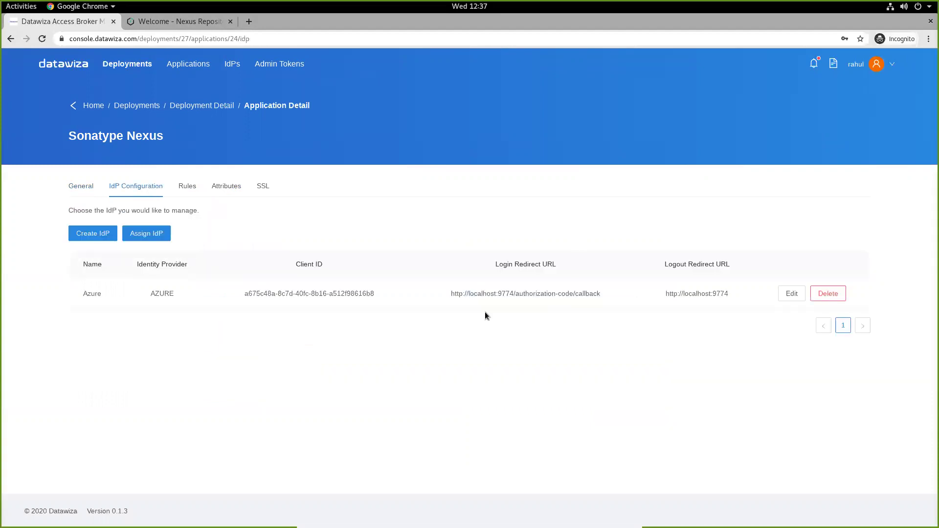
{"action": "left_click", "coordinate": [791, 293]}
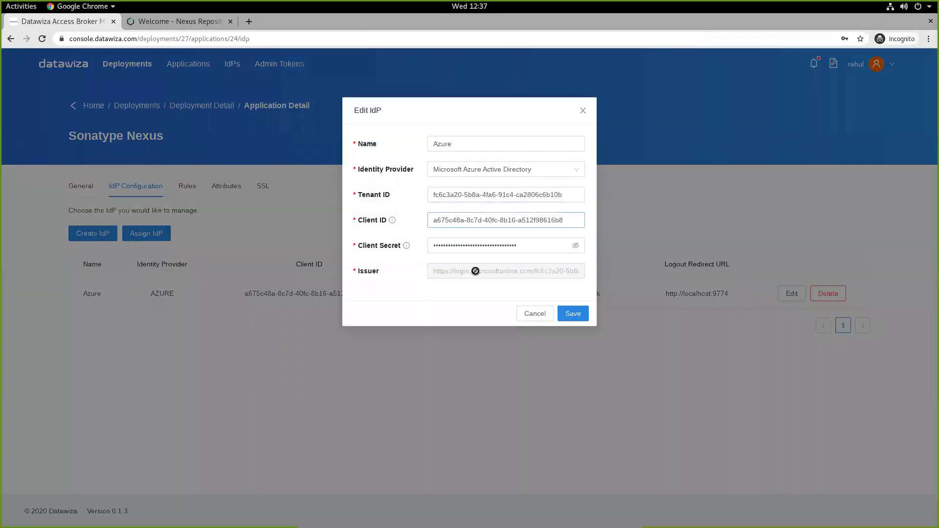
{"action": "left_click", "coordinate": [535, 314]}
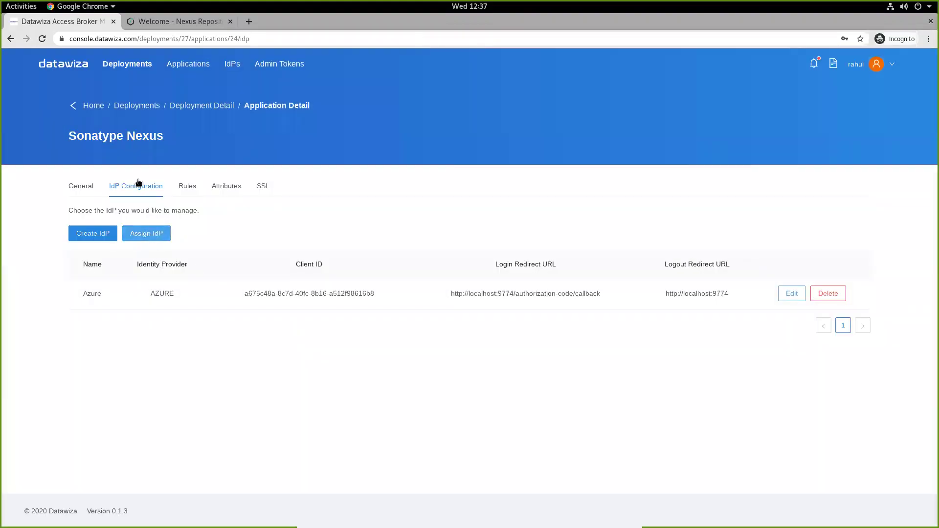
View the Rules, then the Attributes showing userPrincipalName sent as the Remote_User header
{"action": "left_click", "coordinate": [188, 191]}
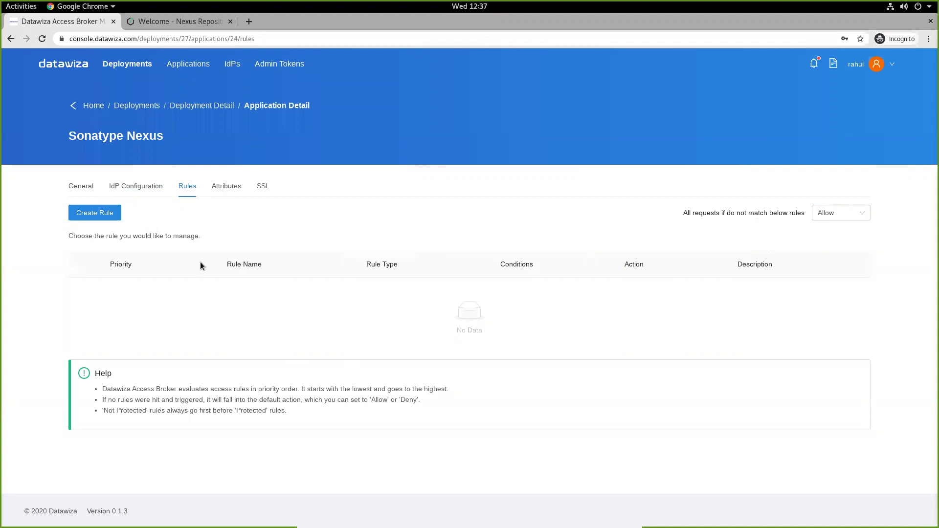
{"action": "left_click", "coordinate": [221, 189]}
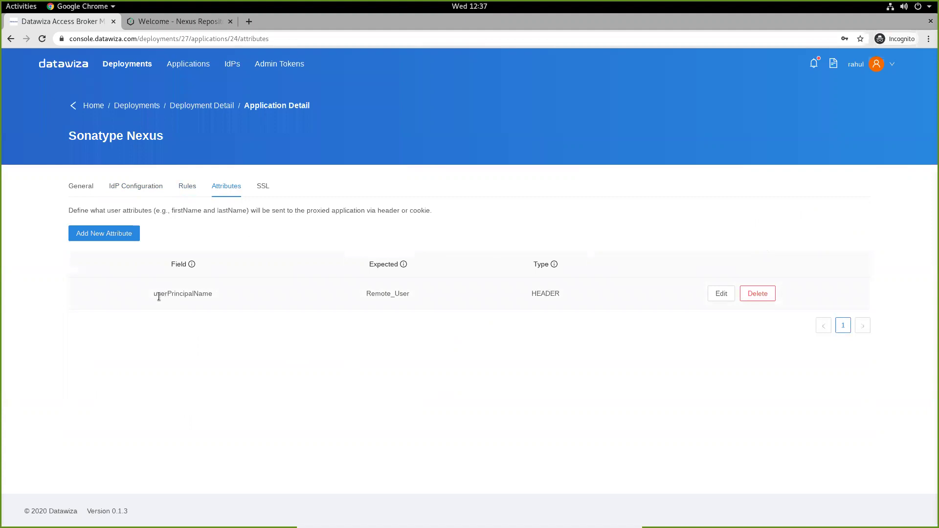
{"action": "double_click", "coordinate": [385, 296]}
Bring forward the docker-compose up terminal showing the datawiza-access-broker container's log
{"action": "left_click", "coordinate": [410, 344]}
{"action": "mouse_move", "coordinate": [2, 2]}
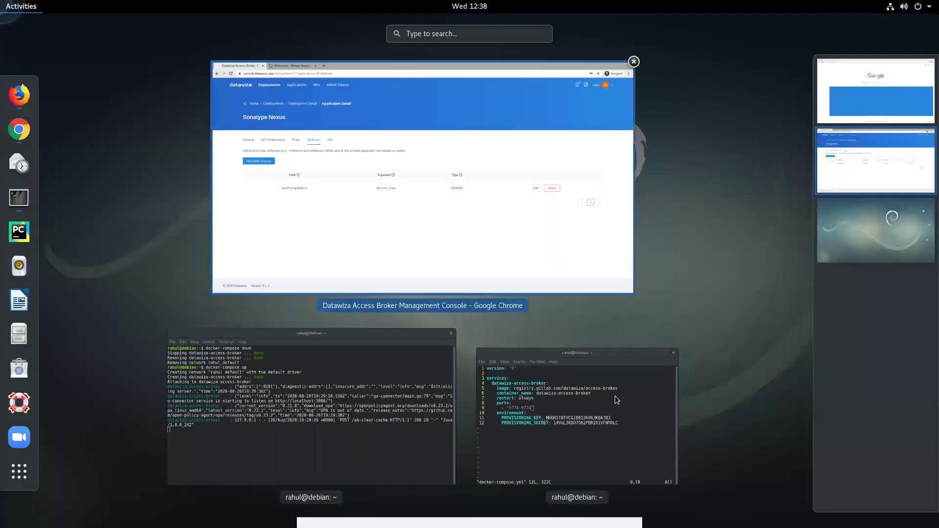
{"action": "left_click", "coordinate": [614, 395]}
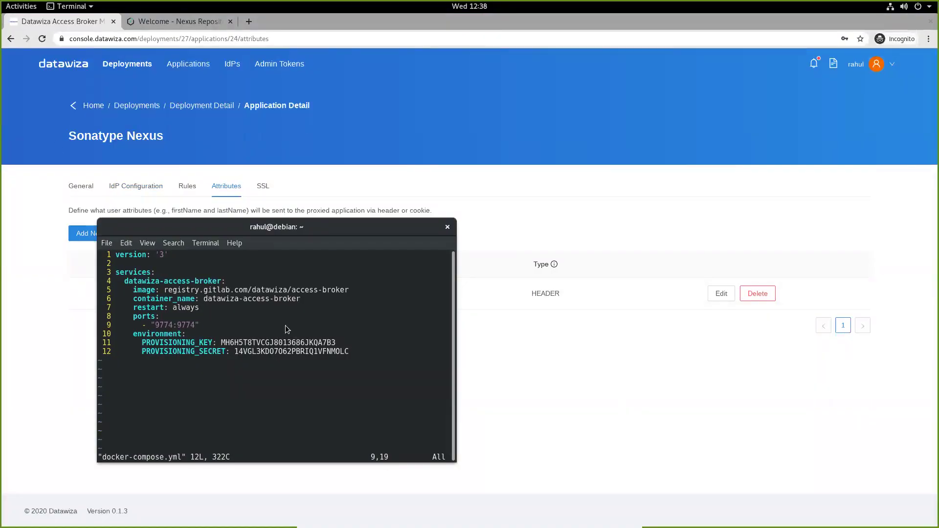
{"action": "mouse_move", "coordinate": [2, 5]}
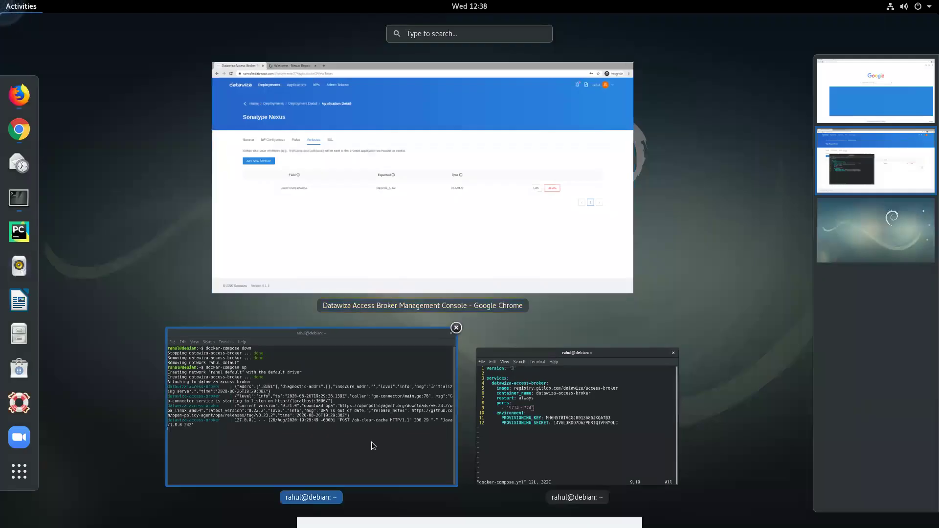
{"action": "left_click", "coordinate": [323, 338]}
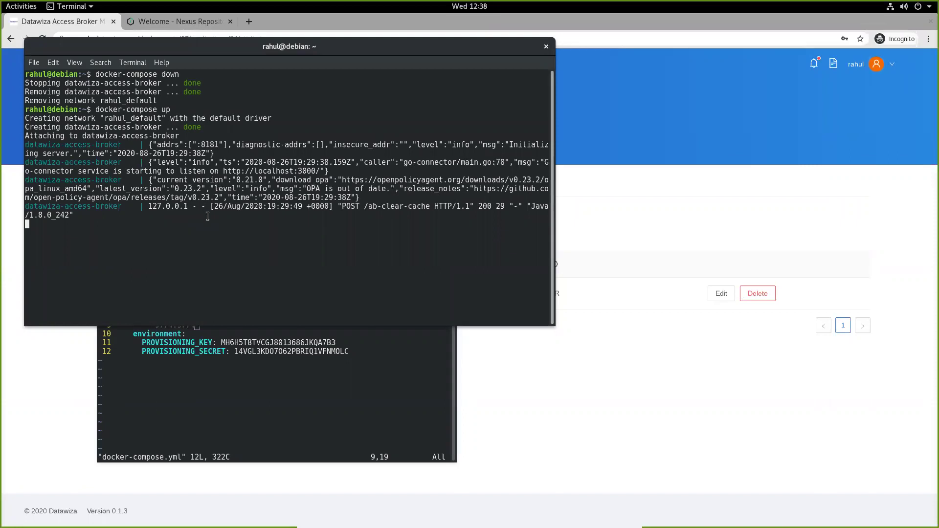
In Nexus, open System > Capabilities > Rut Auth settings showing HTTP Header name Remote_User
{"action": "left_click", "coordinate": [691, 188]}
{"action": "left_click", "coordinate": [198, 21]}
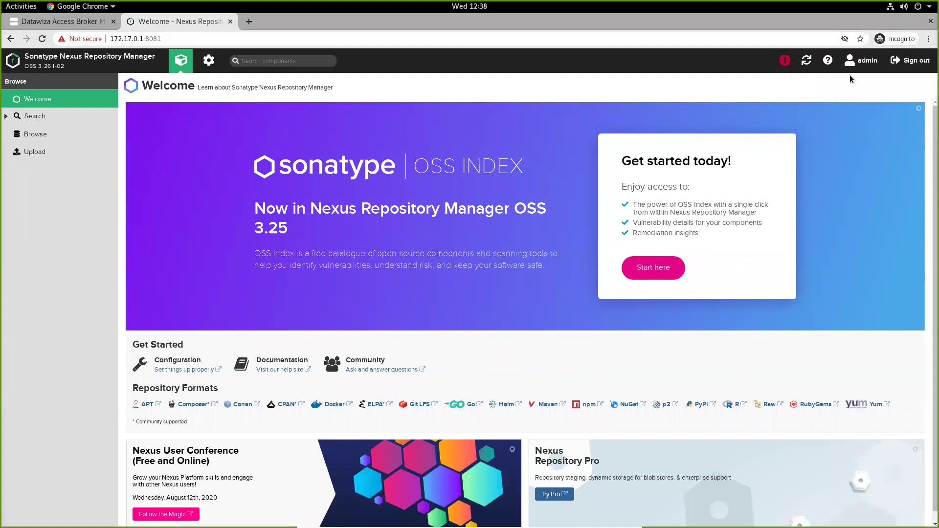
{"action": "left_click", "coordinate": [784, 62]}
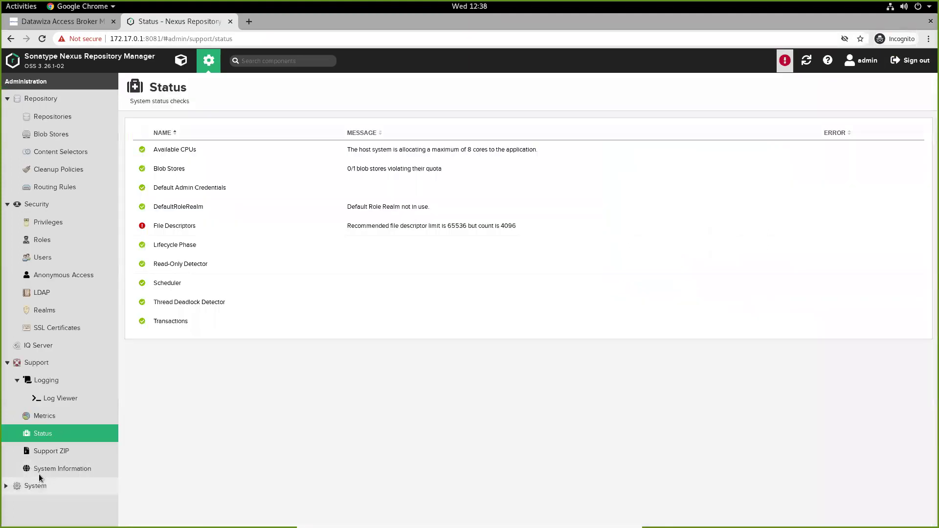
{"action": "left_click", "coordinate": [6, 485]}
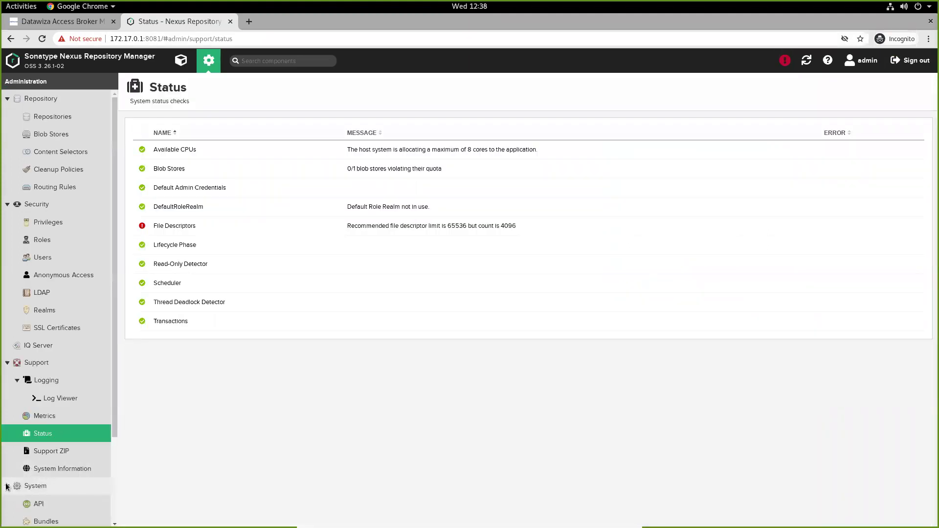
{"action": "scroll", "coordinate": [44, 459], "scroll_direction": "down", "scroll_amount": 4}
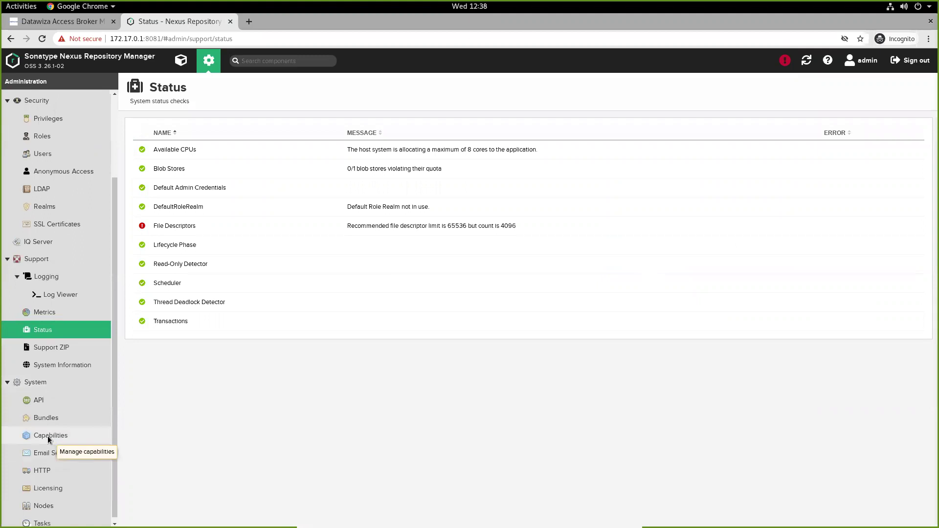
{"action": "left_click", "coordinate": [49, 436]}
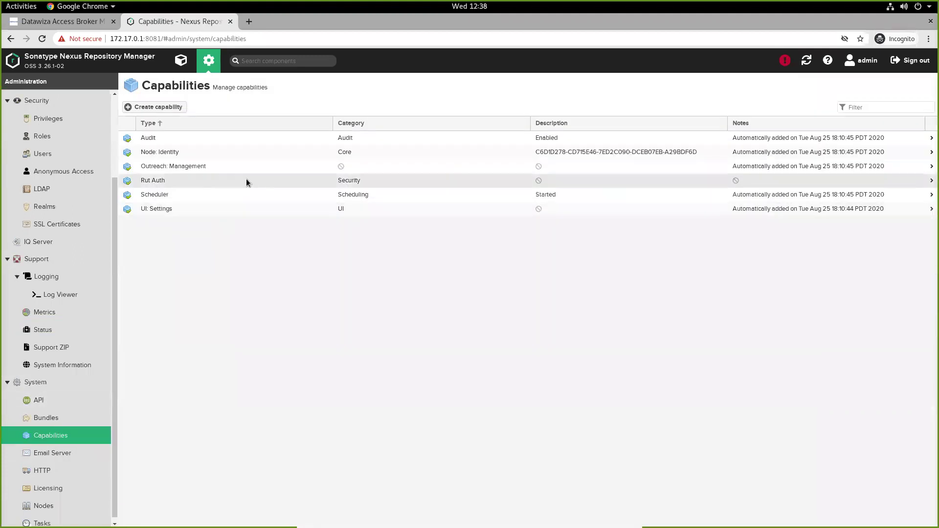
{"action": "left_click", "coordinate": [166, 182]}
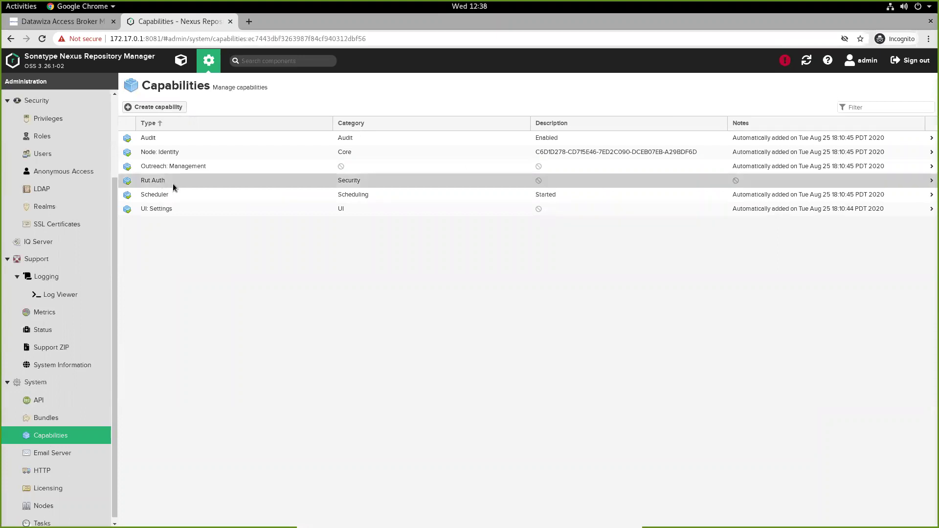
{"action": "left_click", "coordinate": [177, 126]}
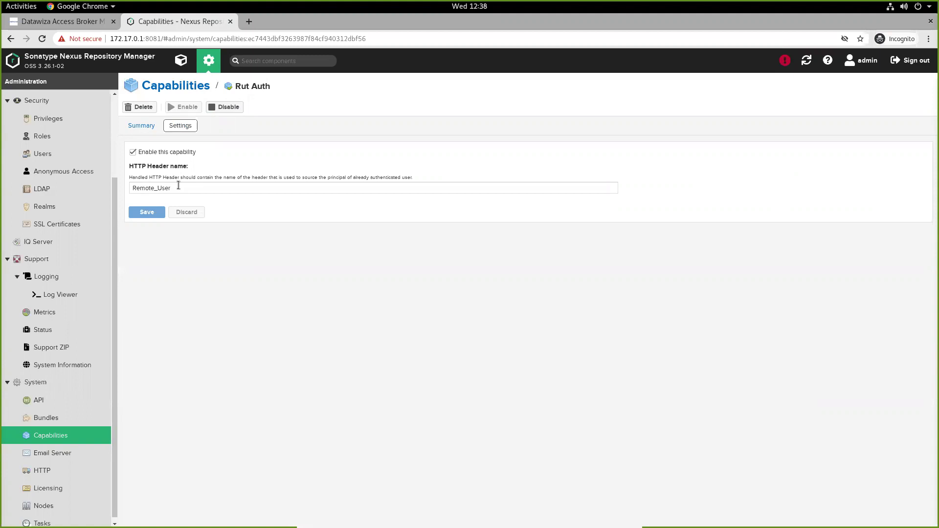
Confirm Rut Auth Realm is active under Security > Realms, then view the Users list
{"action": "left_click", "coordinate": [27, 210]}
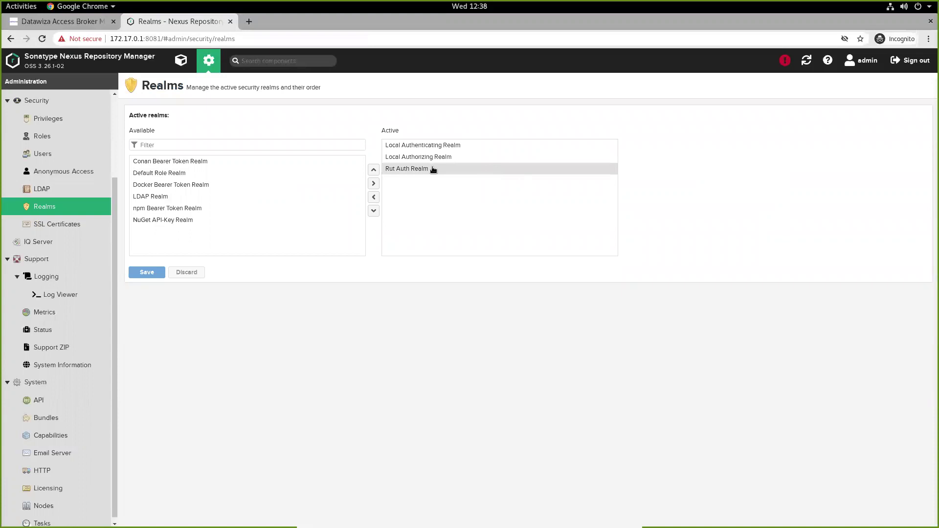
{"action": "left_click", "coordinate": [62, 153]}
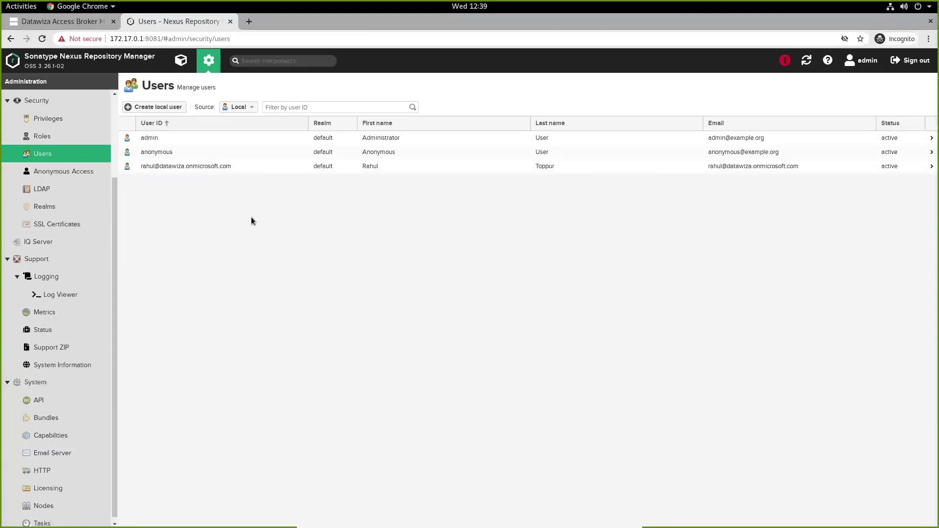
{"action": "left_click", "coordinate": [915, 64]}
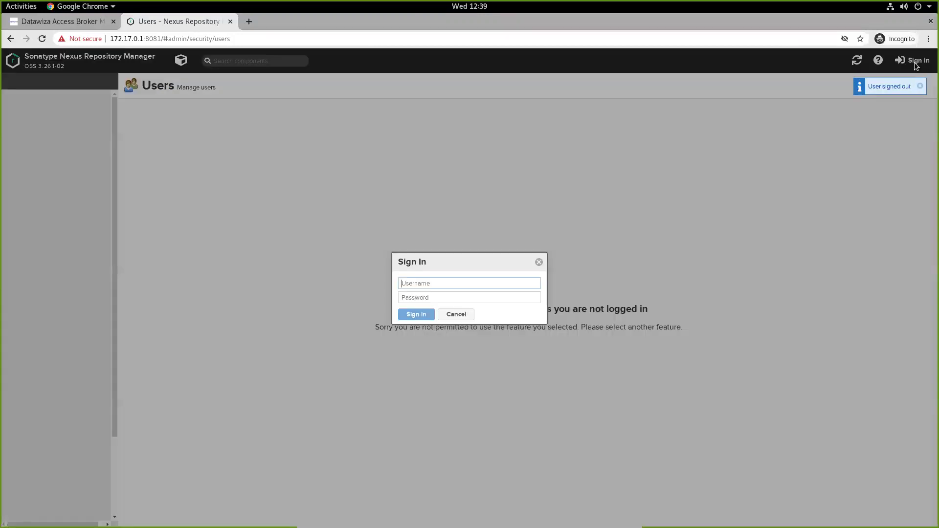
{"action": "left_click", "coordinate": [230, 22]}
{"action": "left_click", "coordinate": [144, 21]}
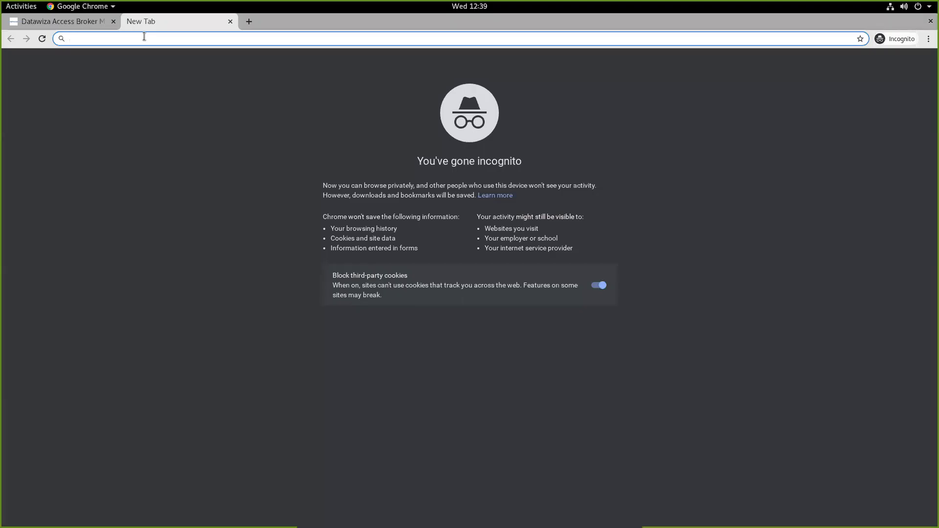
{"action": "type", "text": "http:/"}
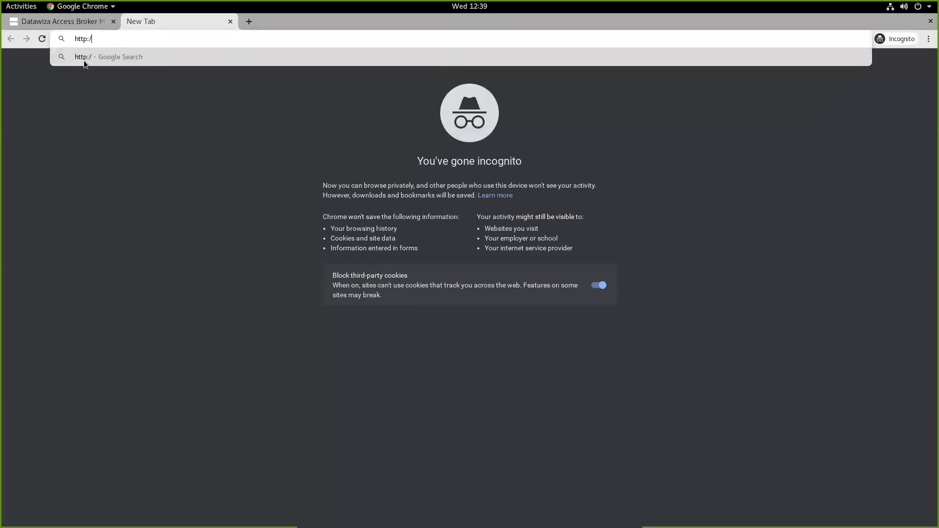
{"action": "type", "text": "/localhost"}
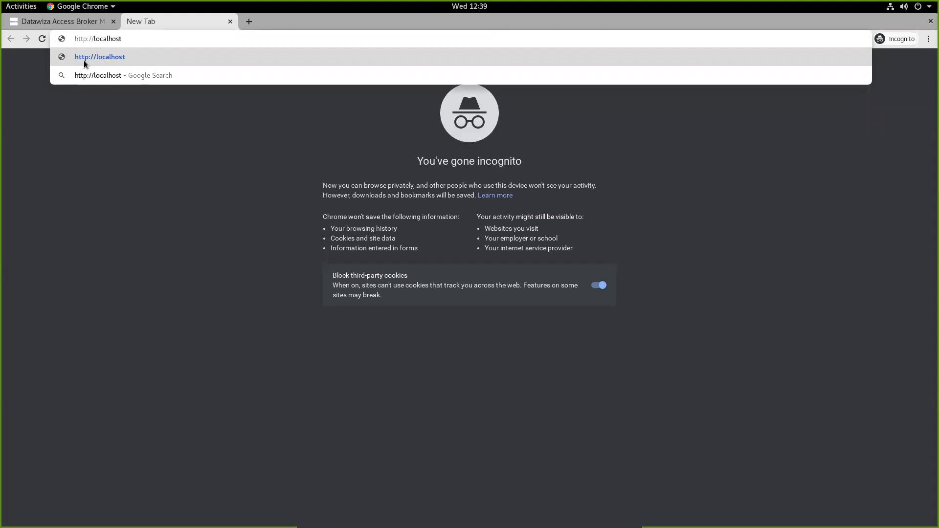
{"action": "type", "text": ":9774"}
{"action": "key", "text": "Return"}
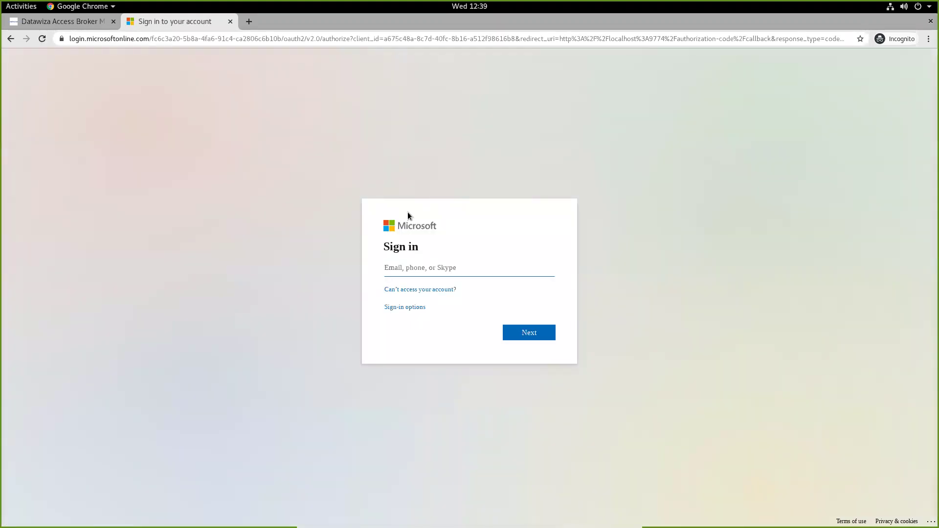
Sign in with the Azure account's e-mail and password, declining to stay signed in
{"action": "key", "text": "Return"}
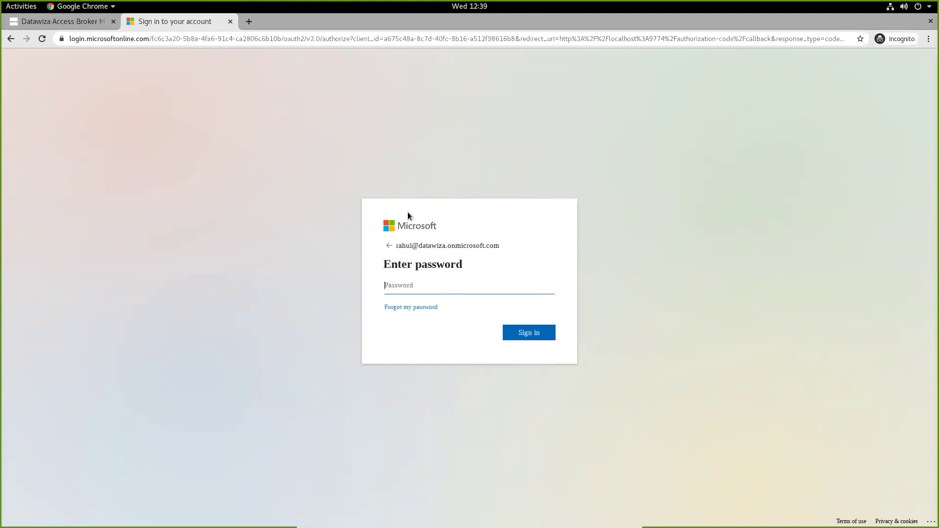
{"action": "type", "text": "********"}
{"action": "key", "text": "Return"}
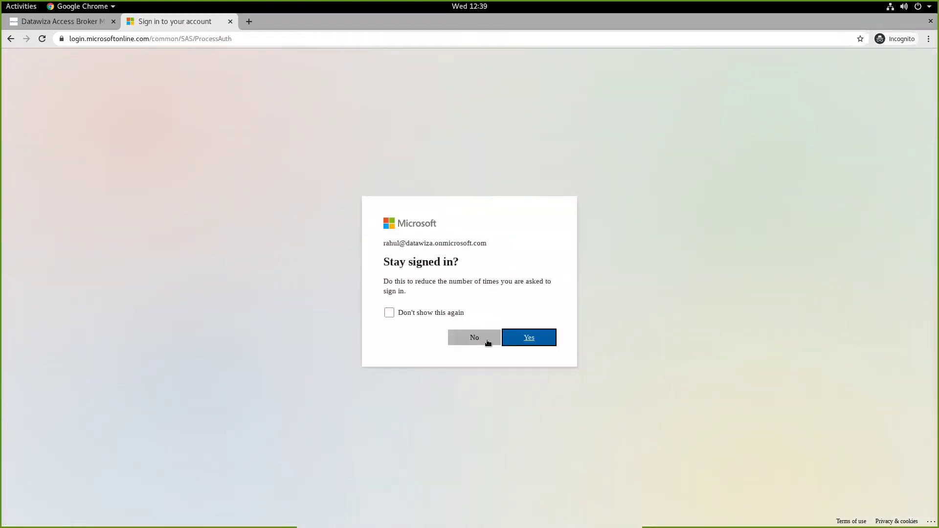
{"action": "left_click", "coordinate": [474, 339]}
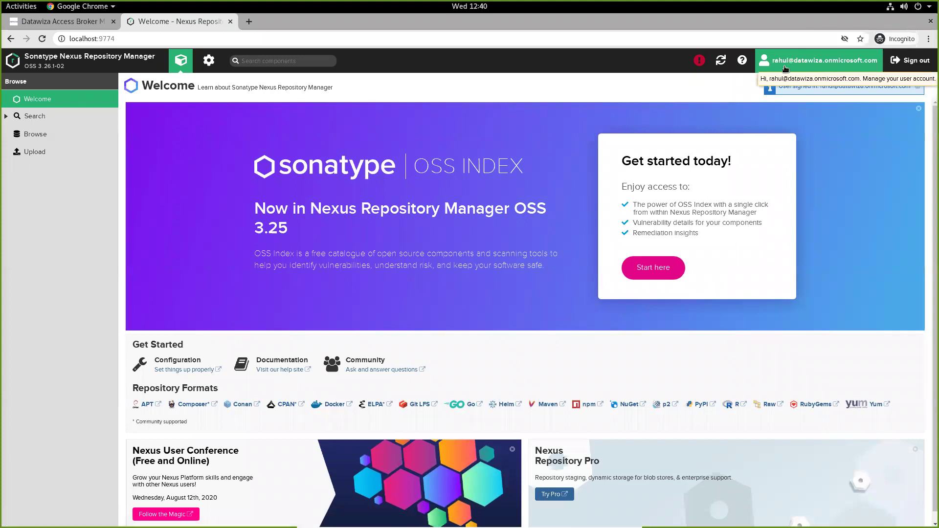
Append /ab-logout to the localhost:9774 address in the browser
{"action": "left_click", "coordinate": [214, 40]}
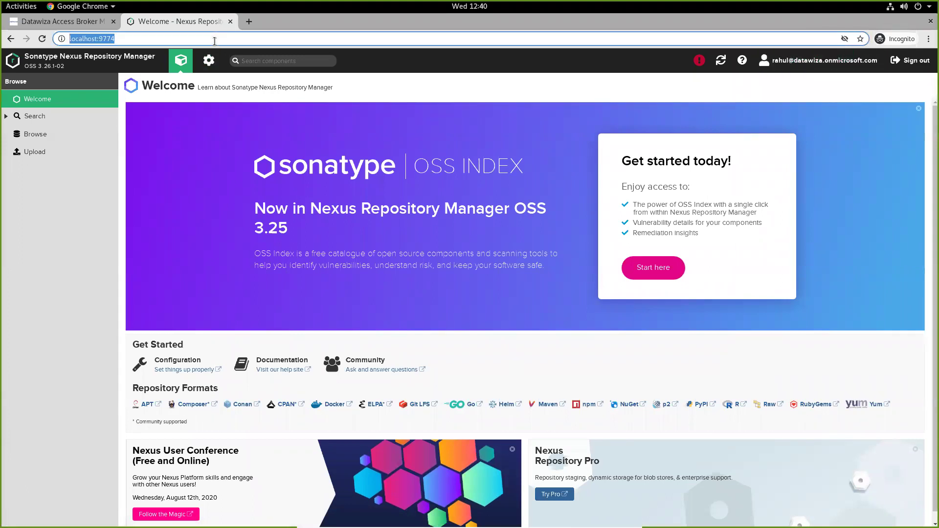
{"action": "left_click", "coordinate": [215, 39]}
{"action": "type", "text": "/a"}
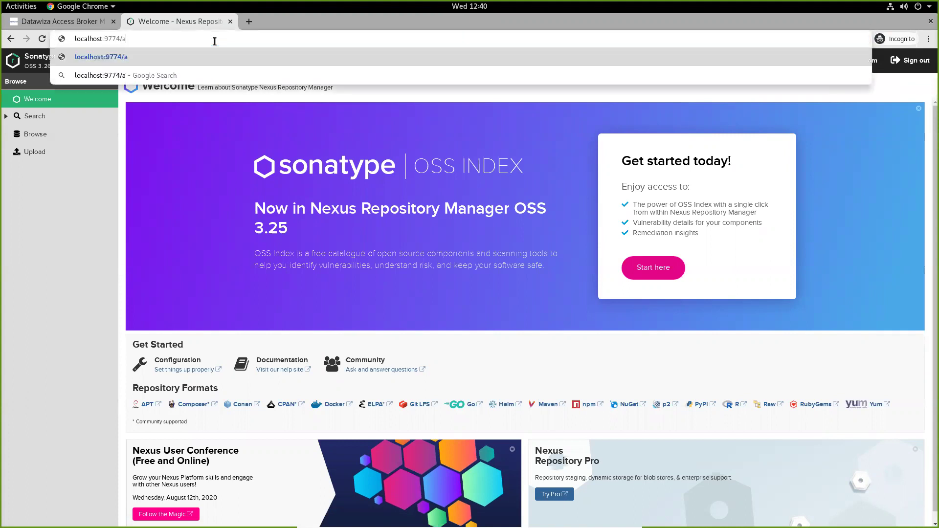
{"action": "type", "text": "b-logout"}
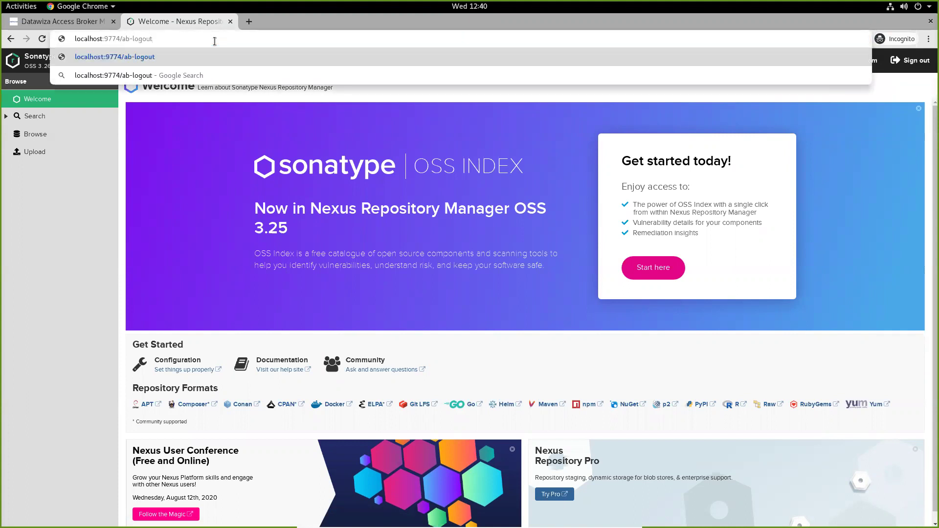